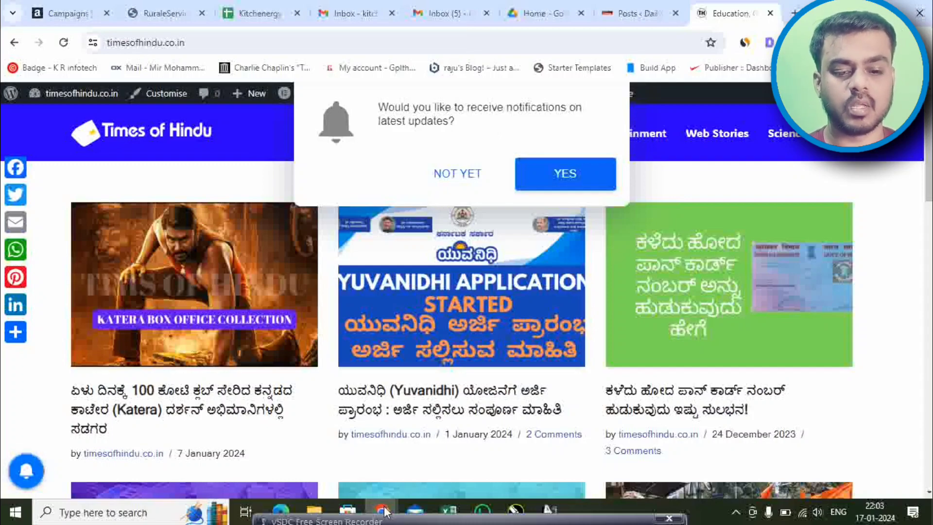
Search for webpush in a new tab of the Incognito browser window and open the Webpushr: Web Push Notifications site
mouse_move(382, 511)
left_click(431, 481)
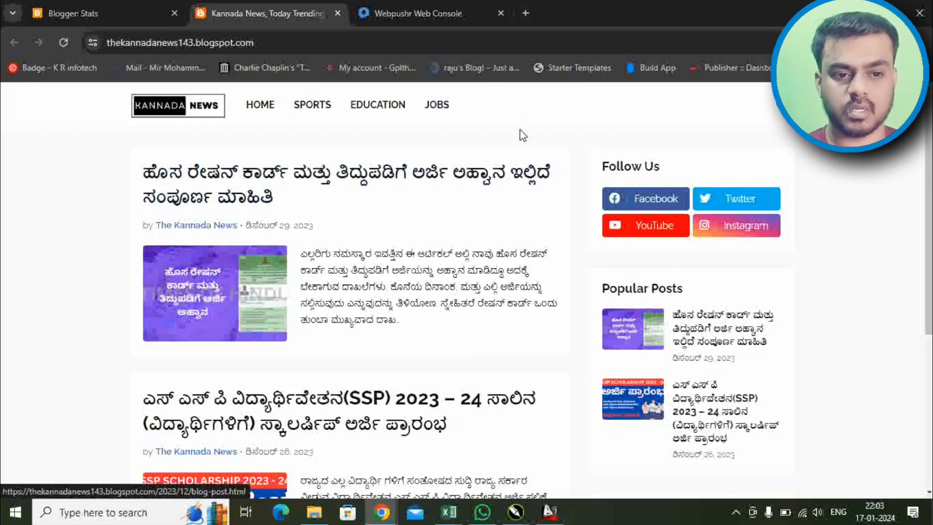
left_click(530, 20)
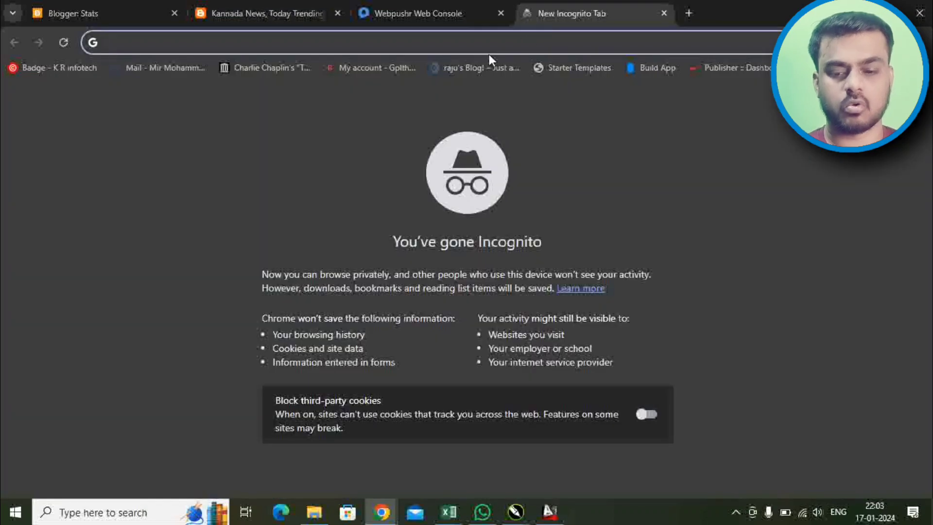
type("web")
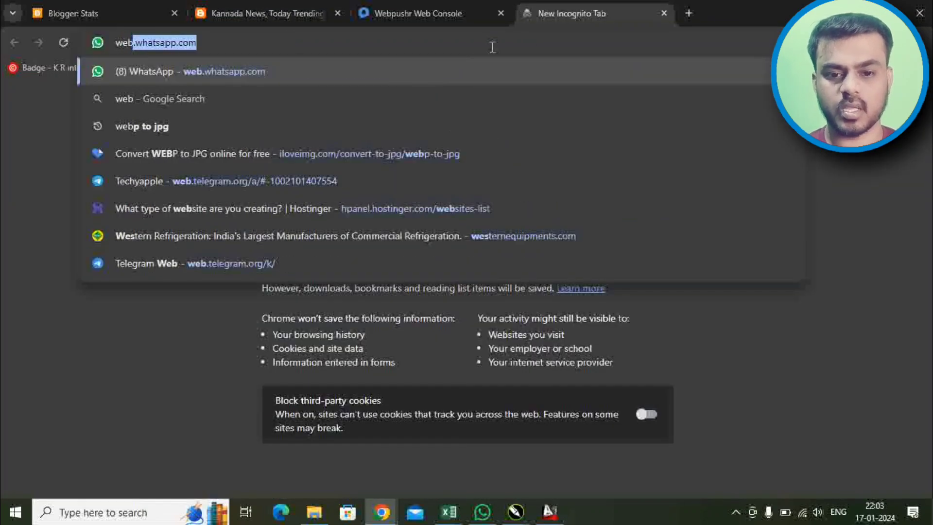
type("push")
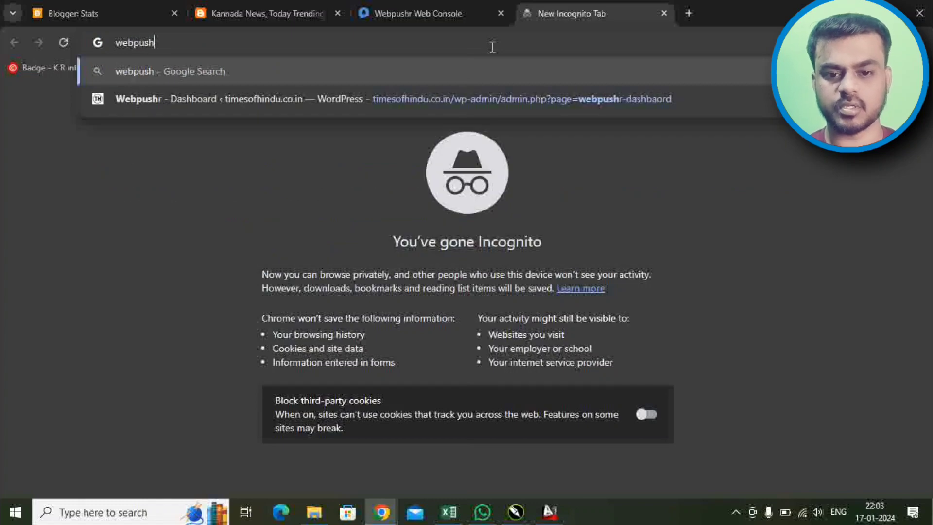
key("Return")
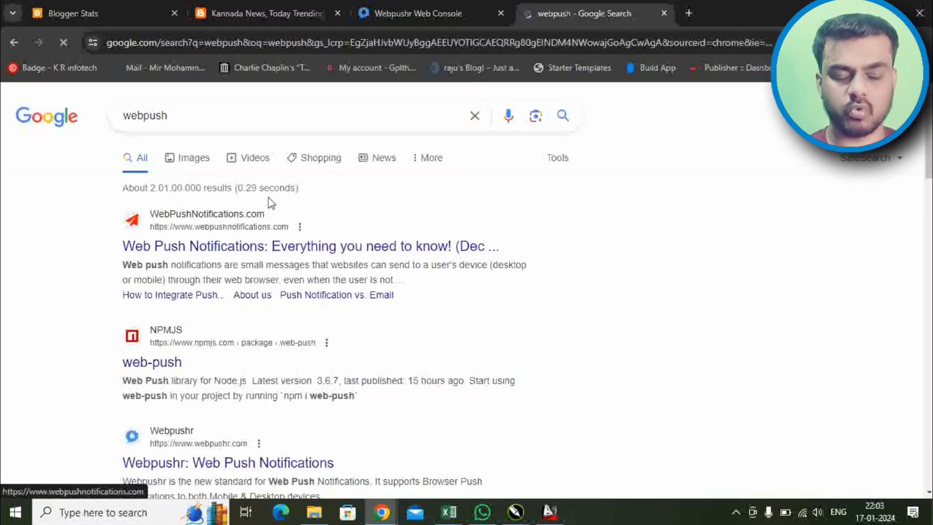
scroll(261, 259, "down", 1)
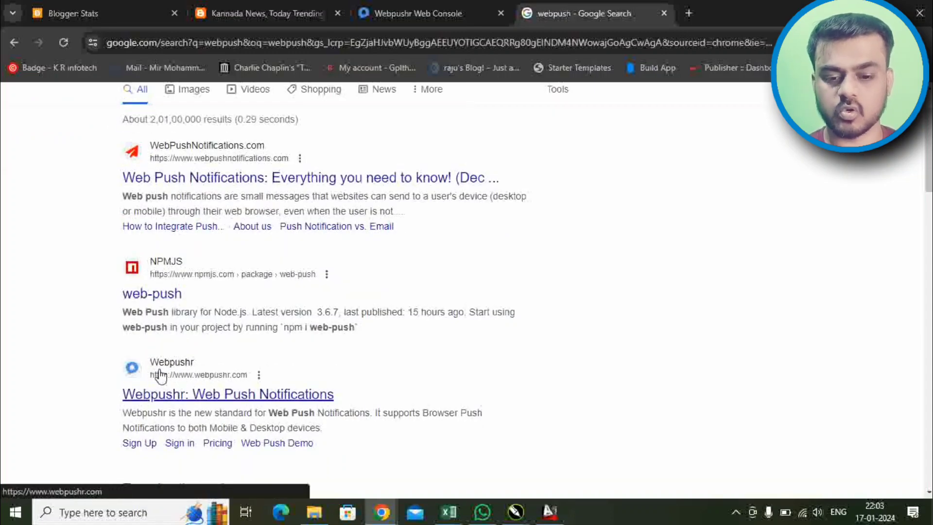
left_click(196, 402)
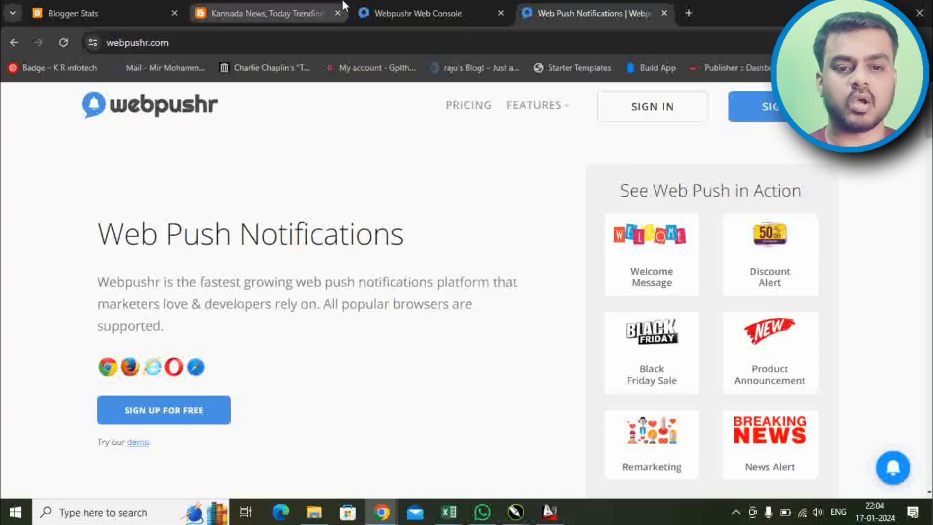
In the open Webpushr console, set the site name of the new Blogger integration to Kannada News
left_click(382, 7)
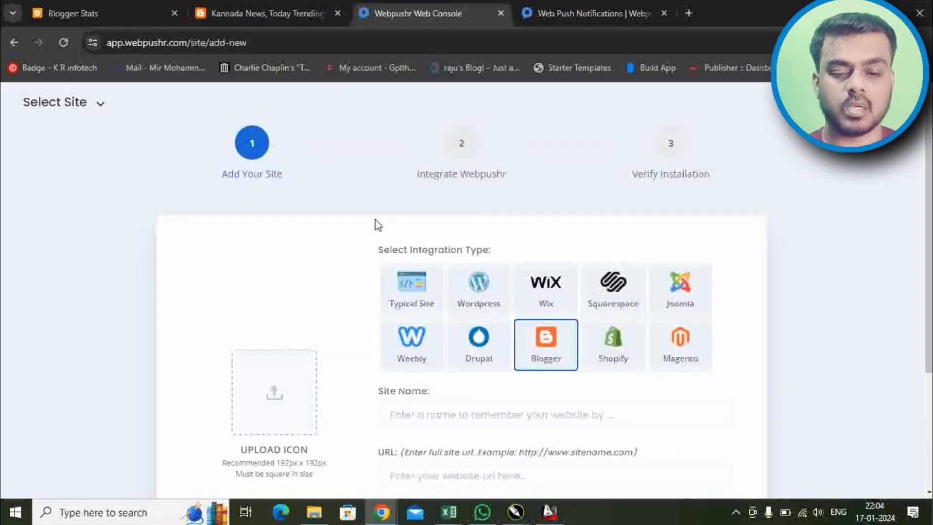
scroll(339, 231, "down", 2)
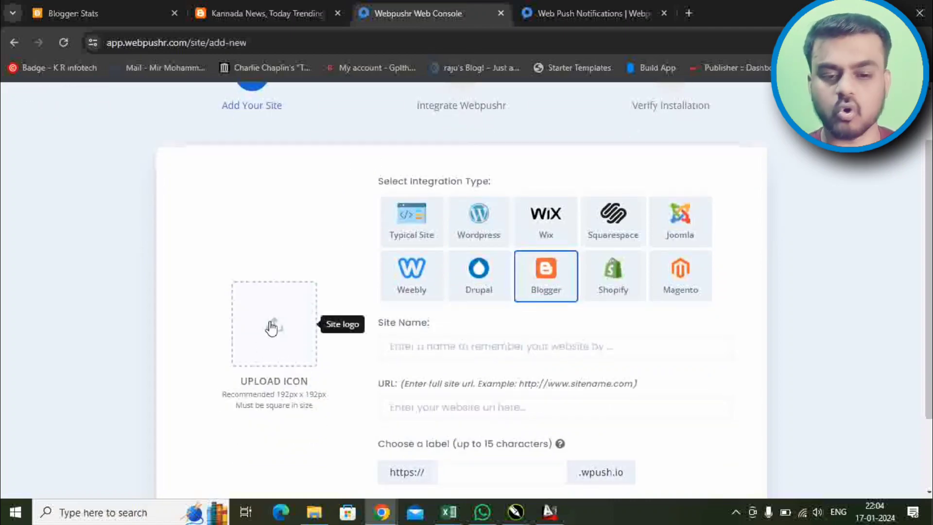
left_click(442, 340)
type("Ka")
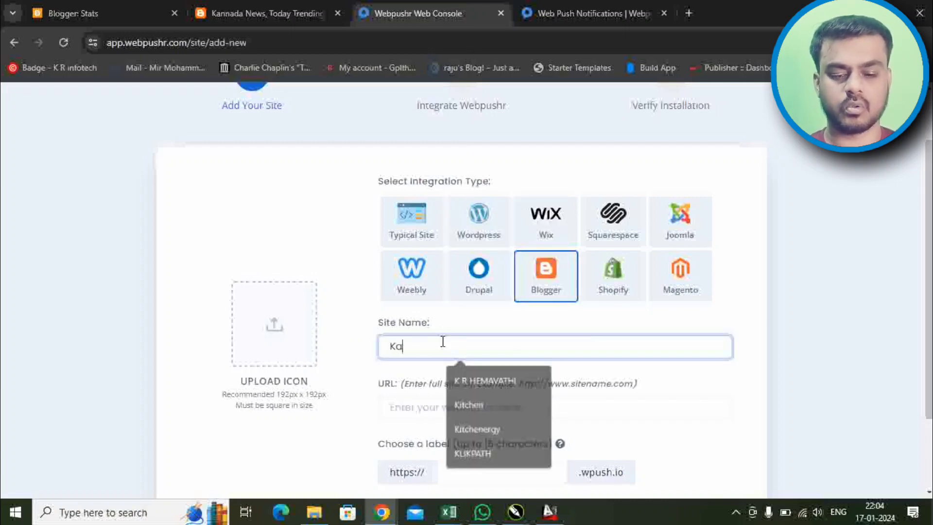
type("nnada News")
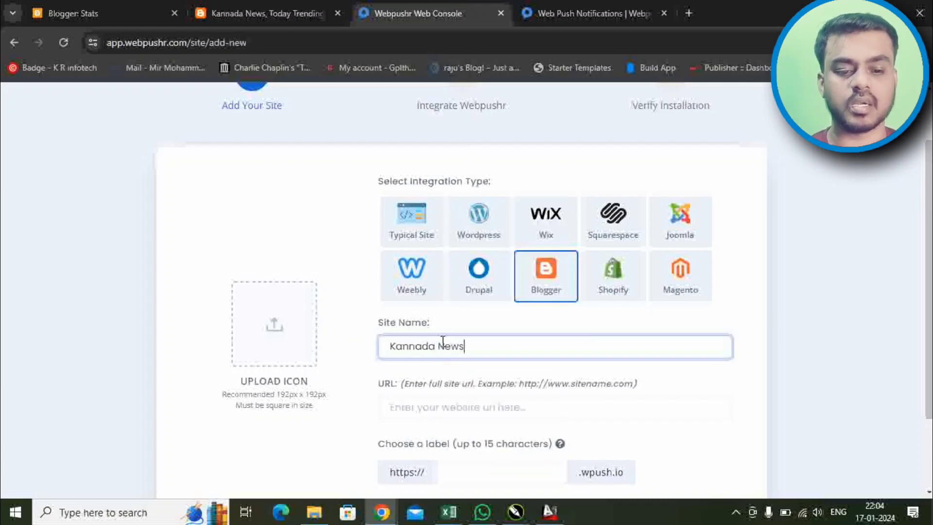
key("Tab")
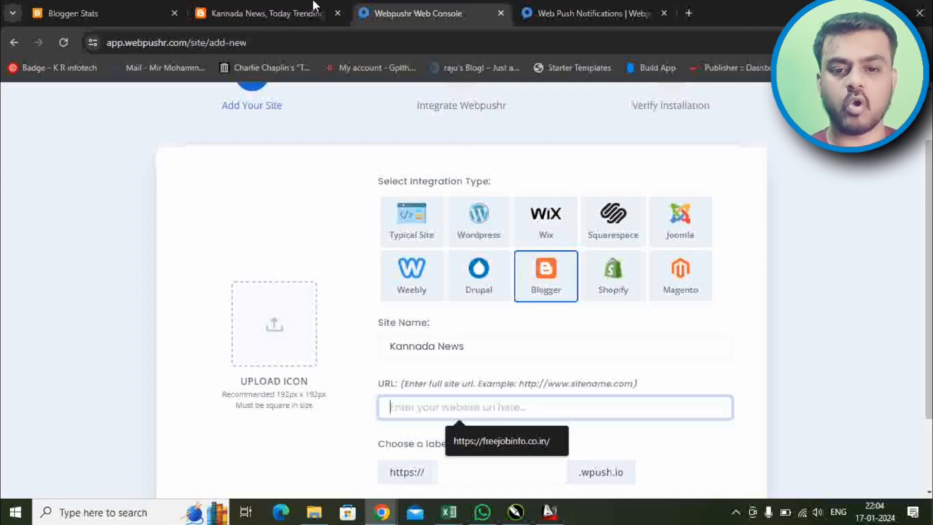
left_click(285, 6)
left_click(302, 52)
key("ctrl+c")
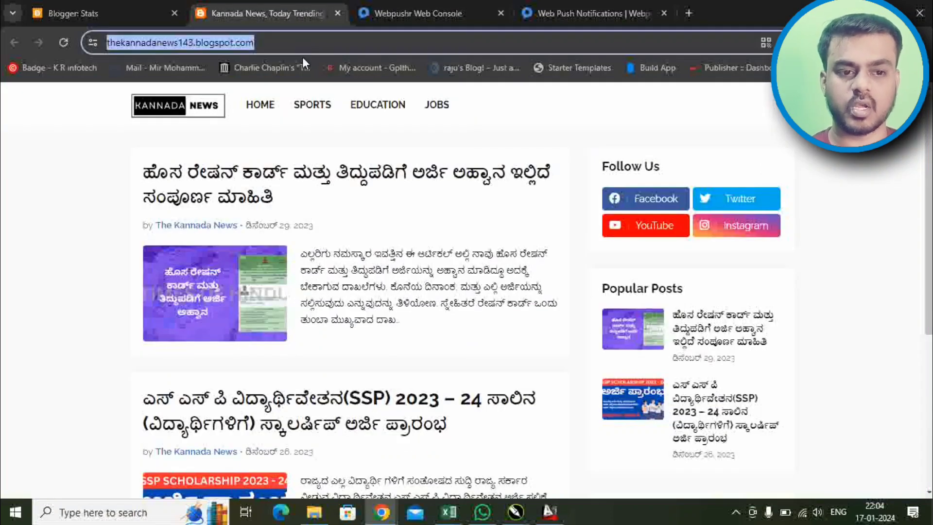
left_click(418, 13)
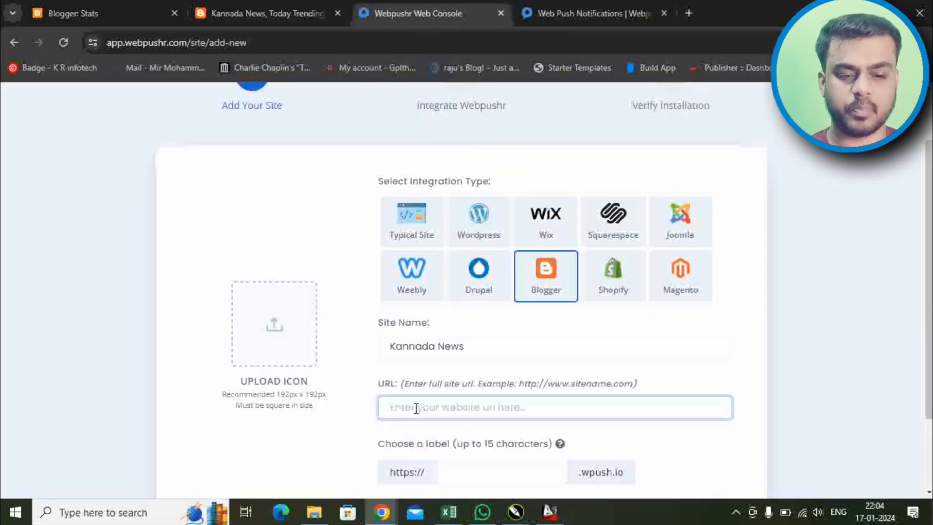
key("ctrl+v")
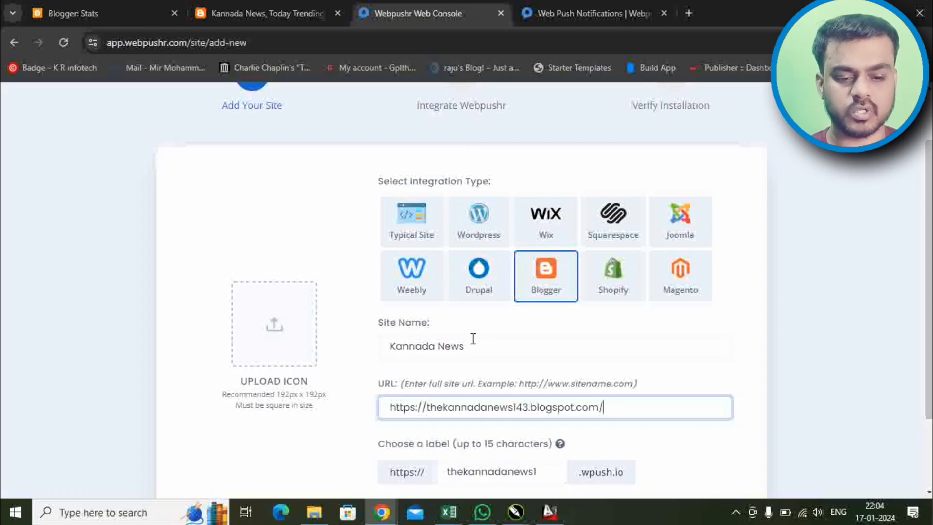
scroll(471, 292, "down", 2)
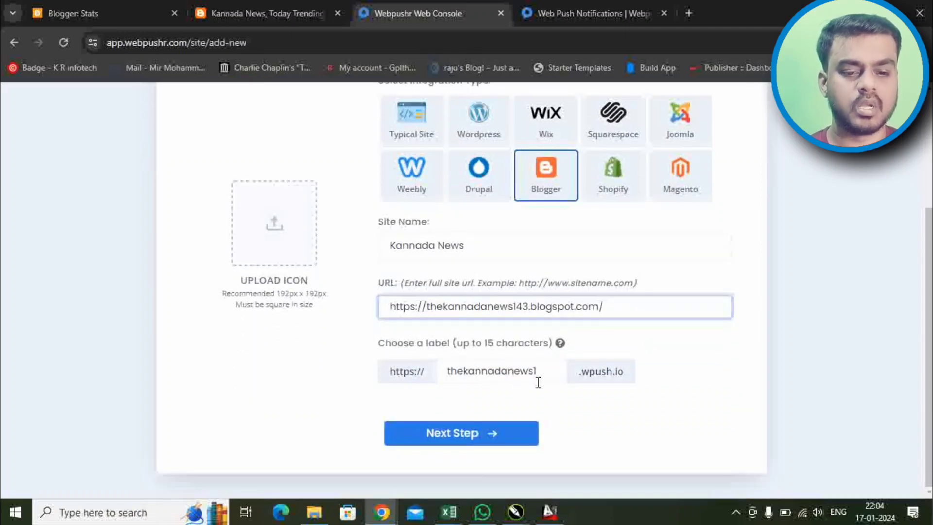
left_click(472, 442)
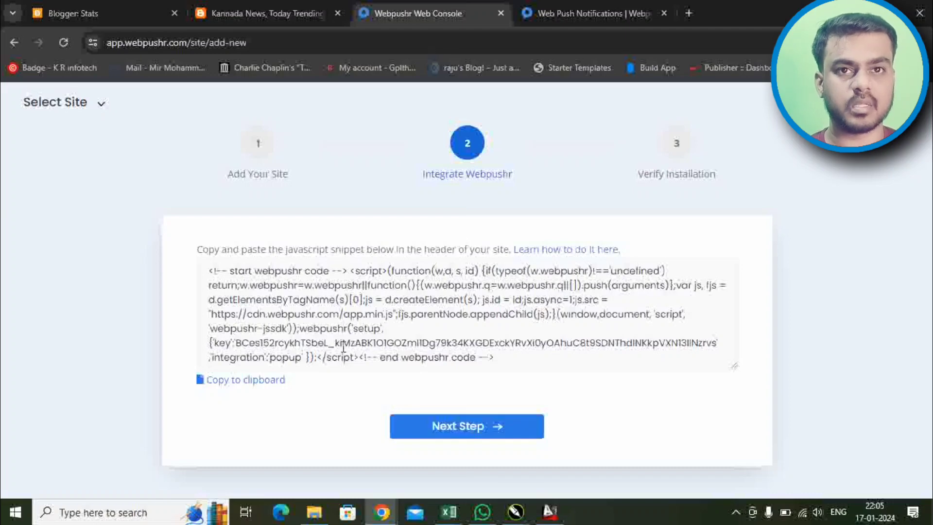
Copy the Webpushr JavaScript snippet and open the Blogger theme's HTML for editing
left_click(254, 384)
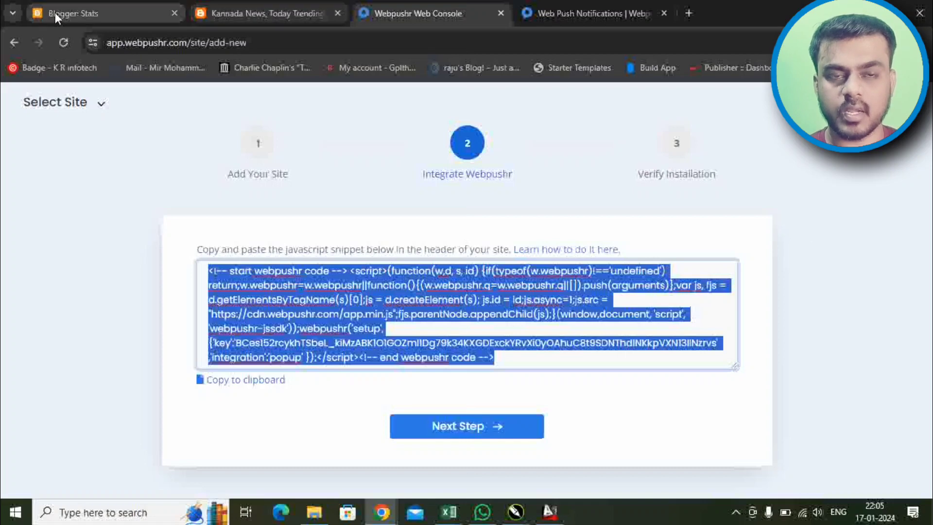
left_click(73, 13)
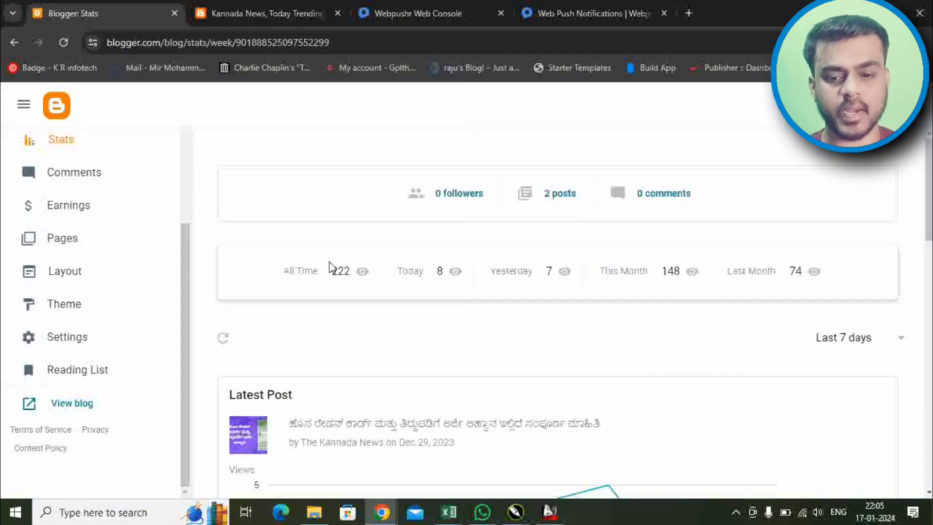
left_click(76, 305)
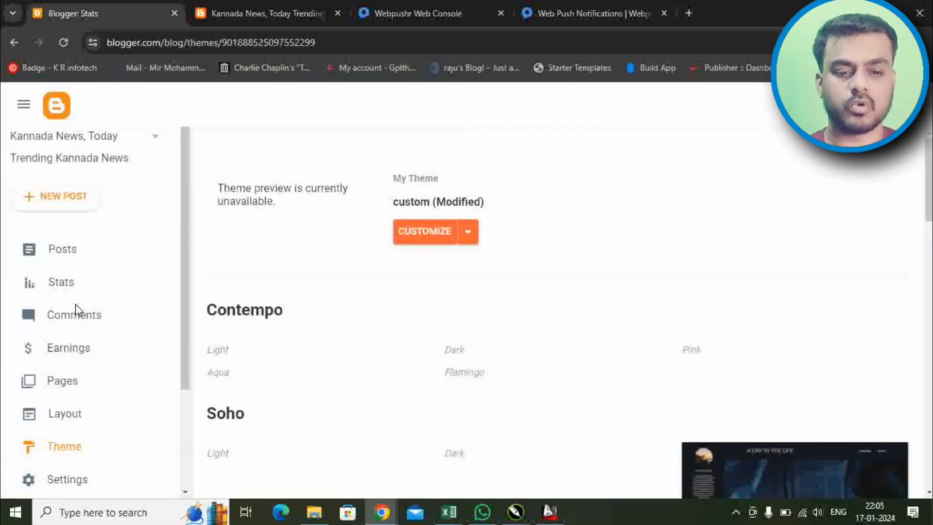
left_click(468, 235)
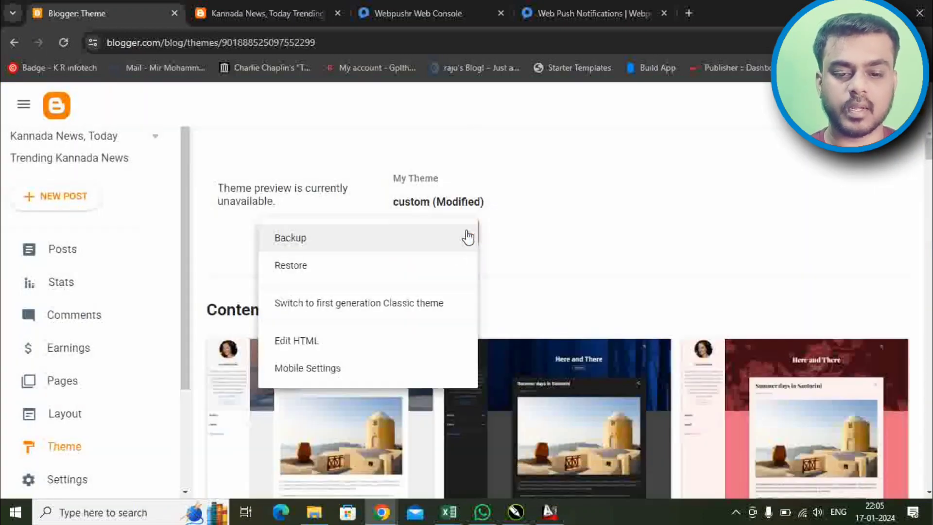
left_click(295, 346)
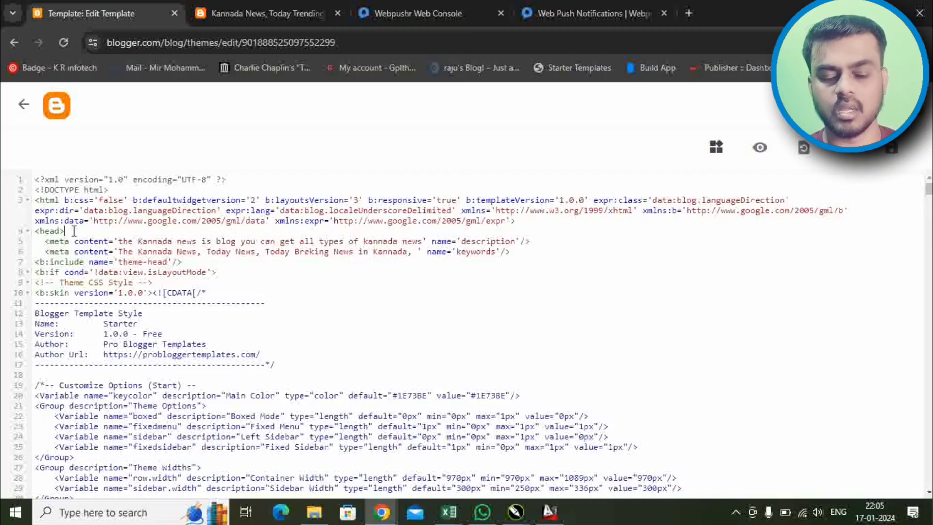
Insert the copied Webpushr script with its site key on a new line directly below the opening <head> tag and save the theme
key("Return")
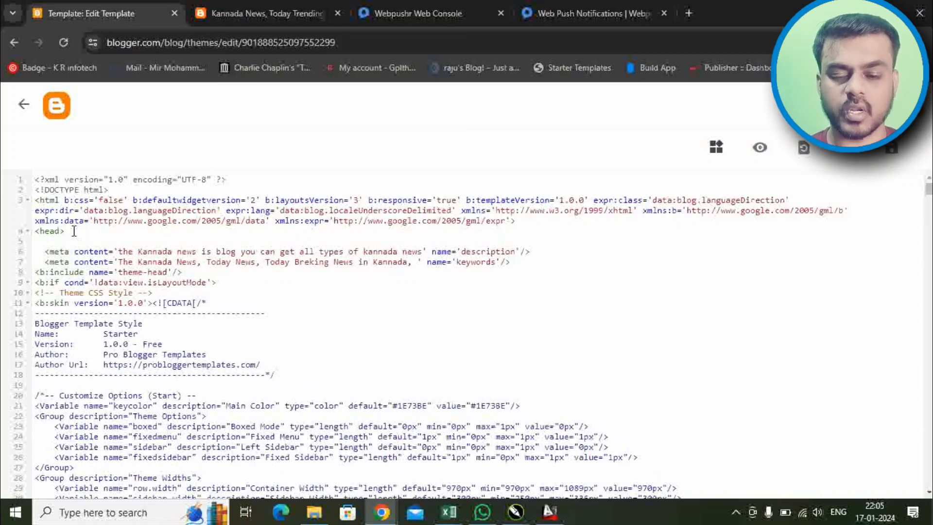
key("ctrl+v")
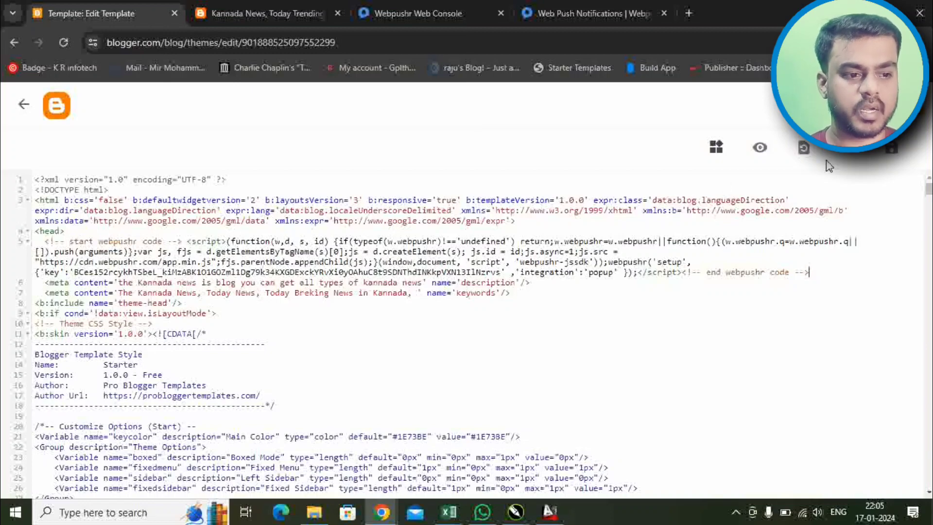
left_click(892, 154)
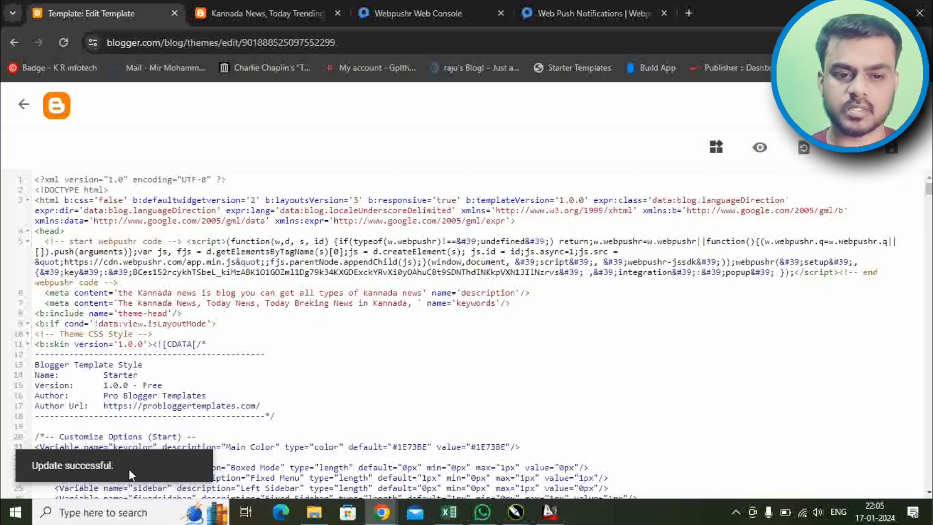
Complete the remaining Webpushr setup stages and continue to the site's dashboard
left_click(440, 7)
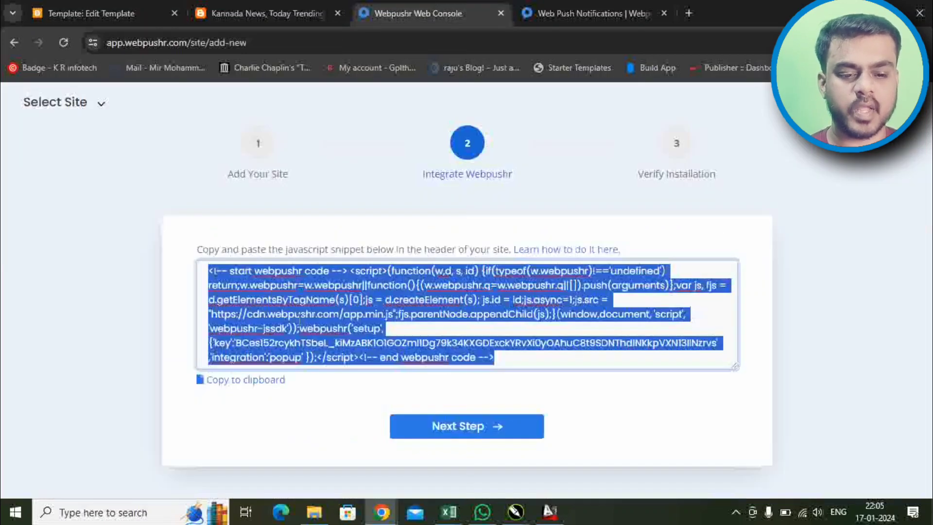
left_click(494, 436)
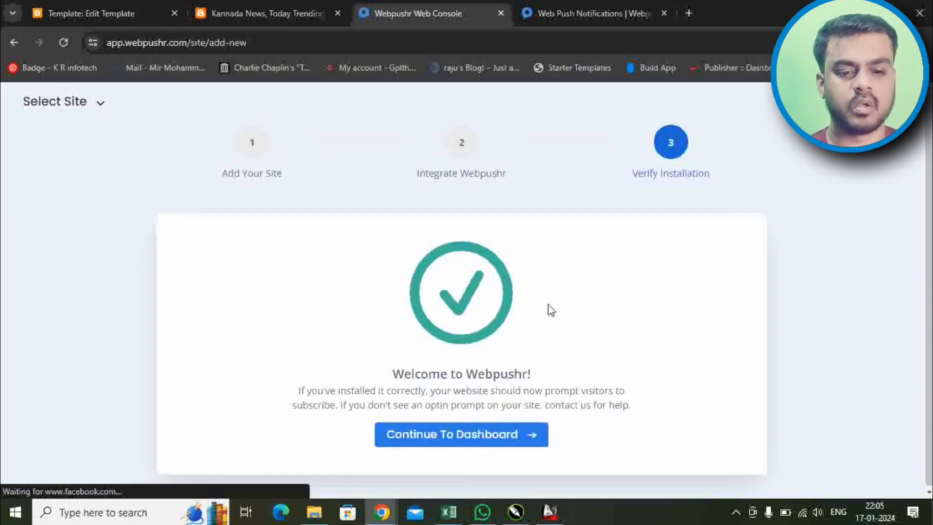
left_click(472, 434)
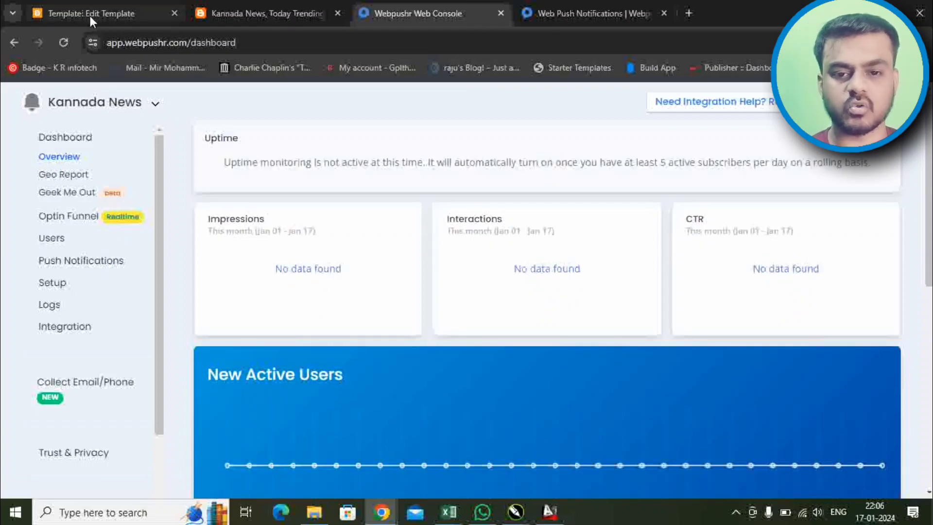
Reload the Kannada News blog to check for the notification opt-in prompt
left_click(250, 11)
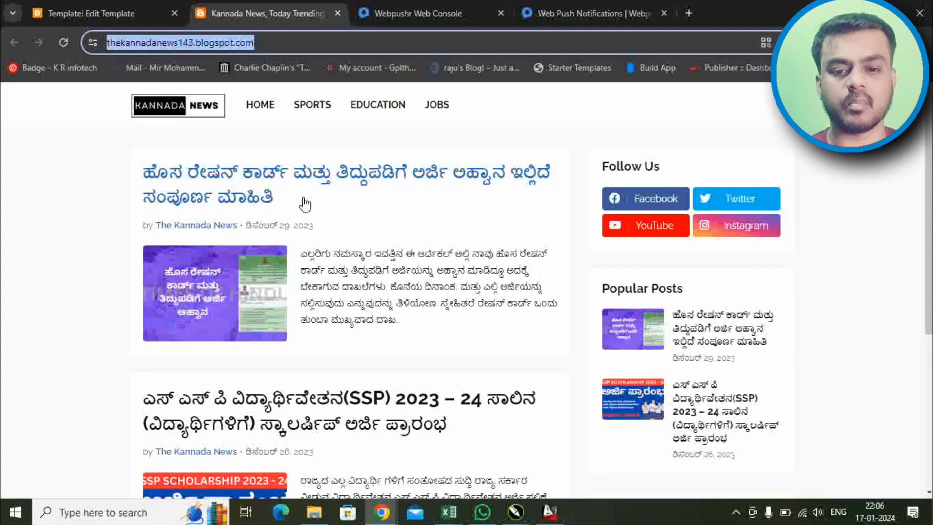
left_click(65, 45)
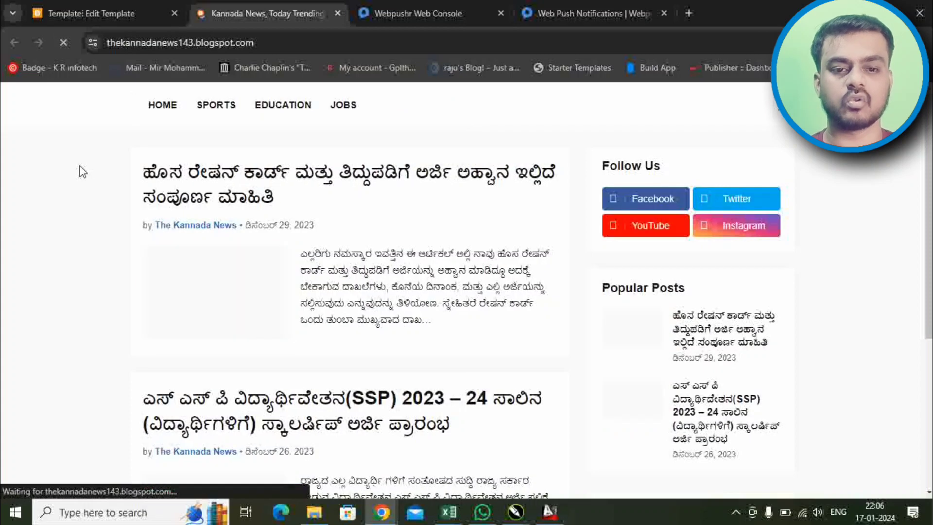